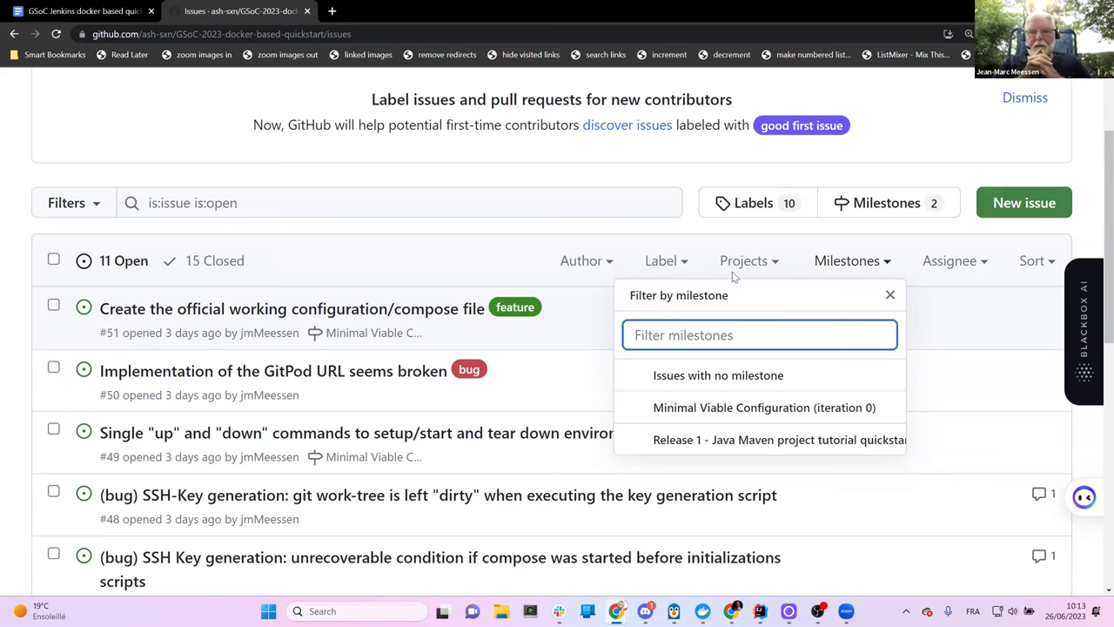
Step: Filter the repository's open issues by the milestone "Minimal Viable Configuration (iteration 0)" and review the matching issues
{"action": "left_click", "coordinate": [714, 406]}
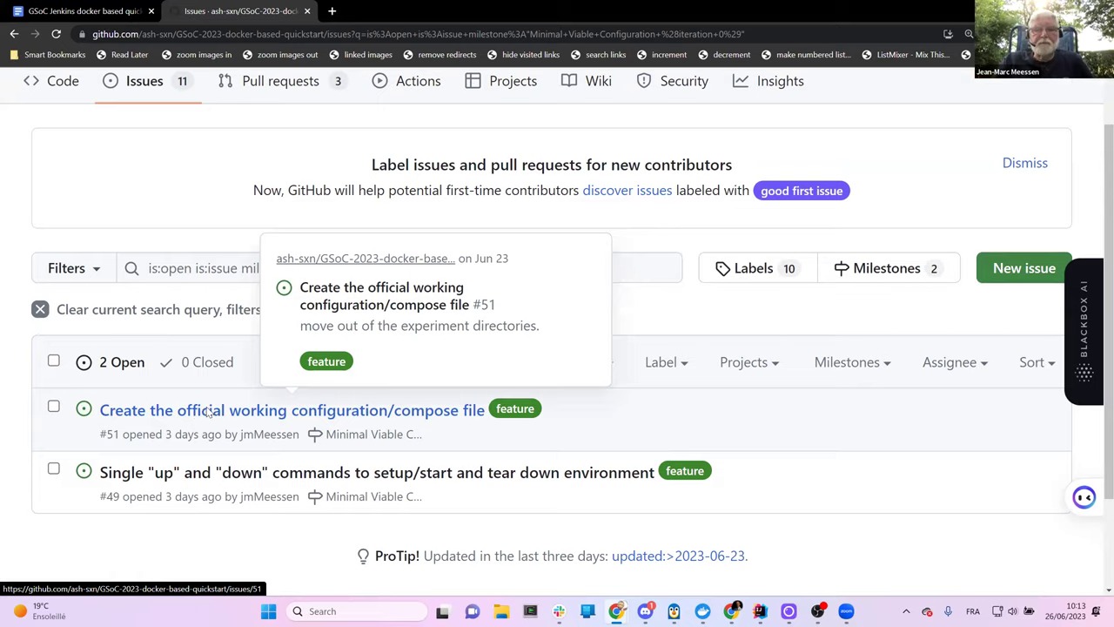
{"action": "scroll", "coordinate": [206, 412], "scroll_direction": "down", "scroll_amount": 2}
{"action": "scroll", "coordinate": [206, 412], "scroll_direction": "up", "scroll_amount": 3}
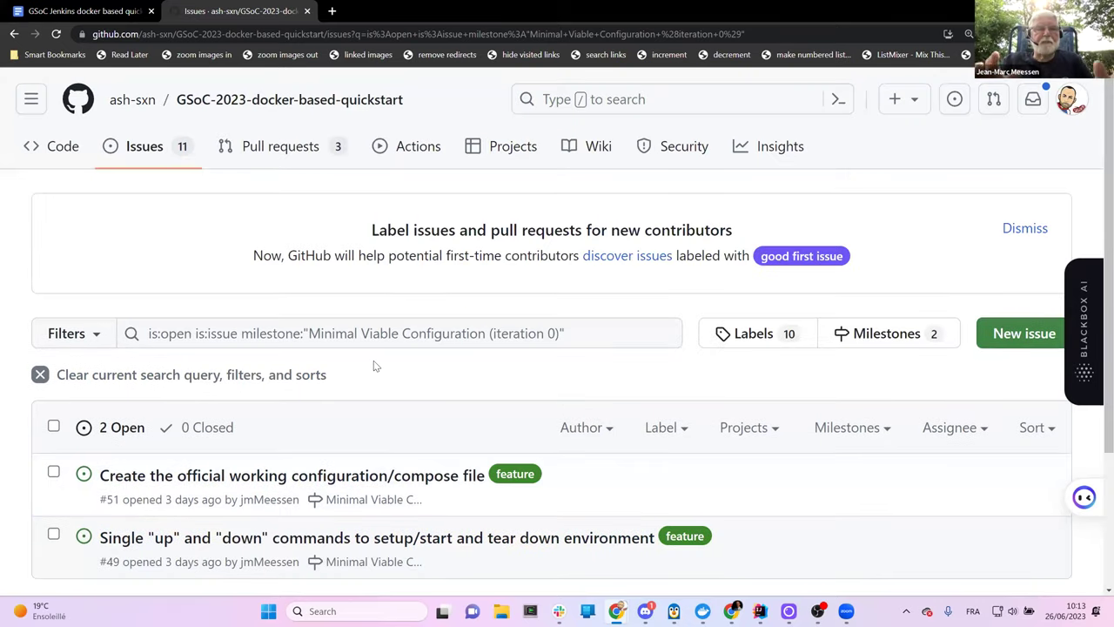
{"action": "scroll", "coordinate": [379, 385], "scroll_direction": "down", "scroll_amount": 1}
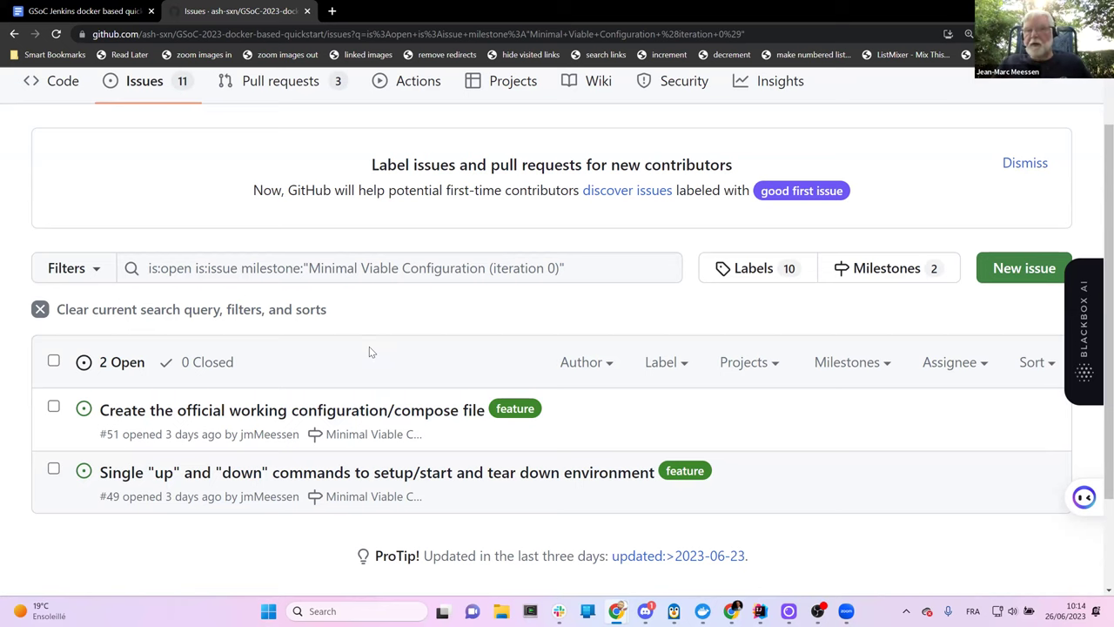
{"action": "mouse_move", "coordinate": [376, 415]}
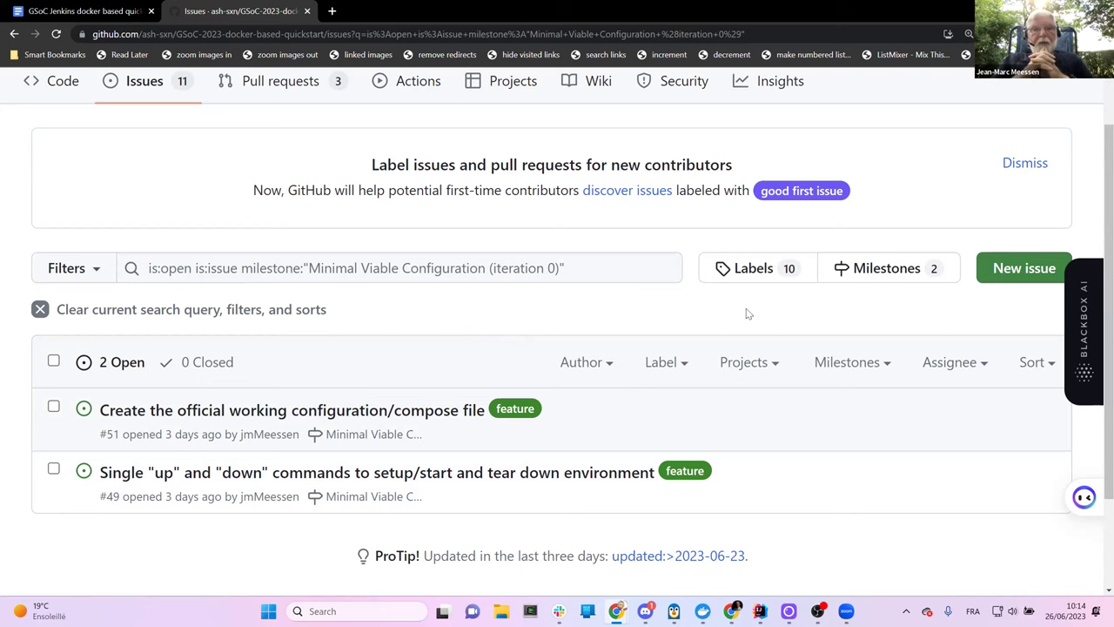
Step: Look through the repository's full list of labels and return to the milestone-filtered issues
{"action": "left_click", "coordinate": [752, 279]}
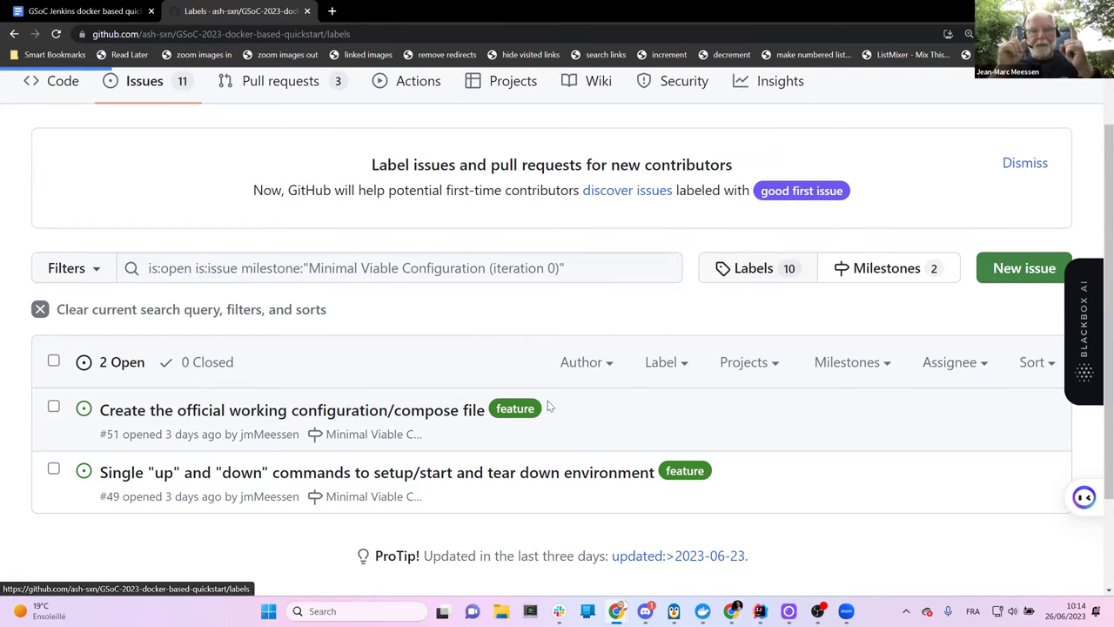
{"action": "scroll", "coordinate": [438, 364], "scroll_direction": "down", "scroll_amount": 3}
{"action": "scroll", "coordinate": [438, 364], "scroll_direction": "down", "scroll_amount": 2}
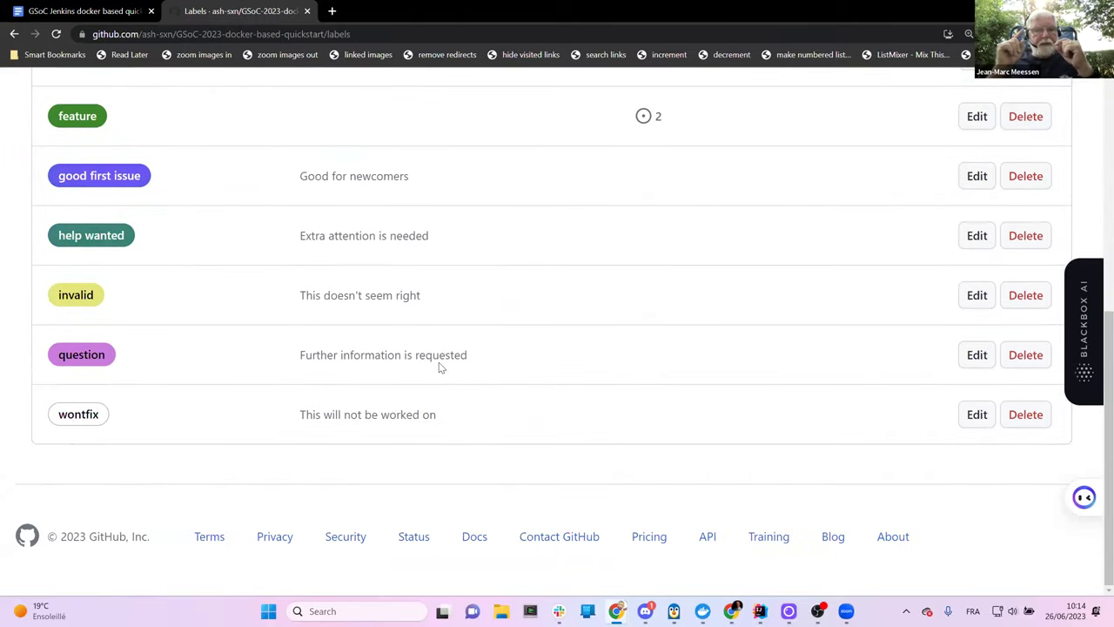
{"action": "scroll", "coordinate": [439, 363], "scroll_direction": "up", "scroll_amount": 5}
{"action": "left_click", "coordinate": [14, 34]}
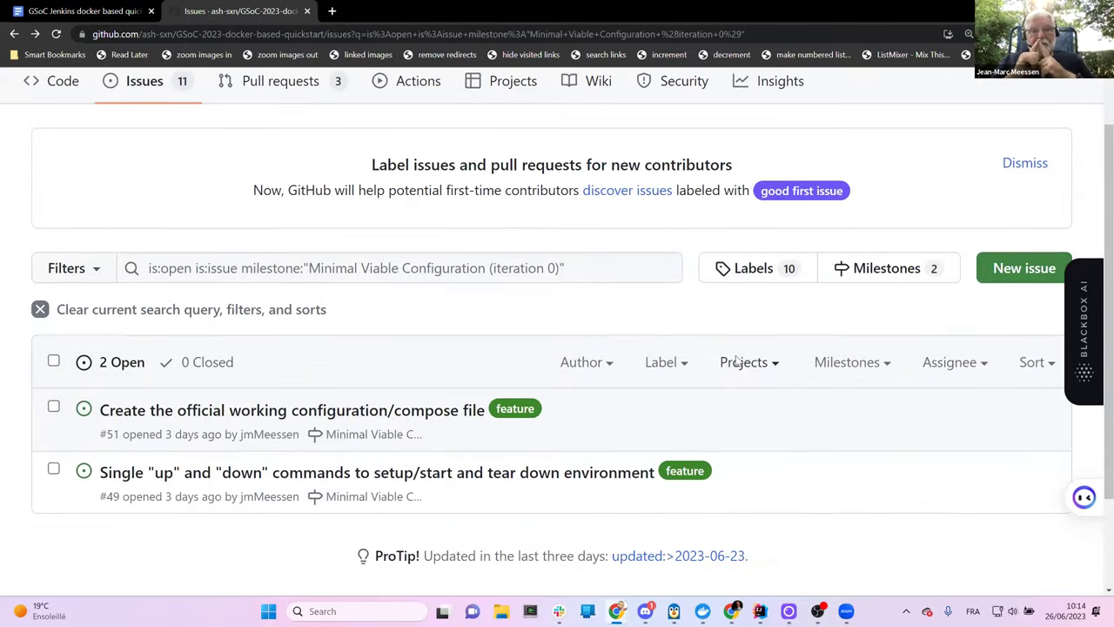
Step: Examine the labels available for filtering the issues, dismiss them, and bring up the milestone filter choices
{"action": "left_click", "coordinate": [667, 362]}
{"action": "scroll", "coordinate": [609, 413], "scroll_direction": "down", "scroll_amount": 2}
{"action": "scroll", "coordinate": [592, 412], "scroll_direction": "down", "scroll_amount": 4}
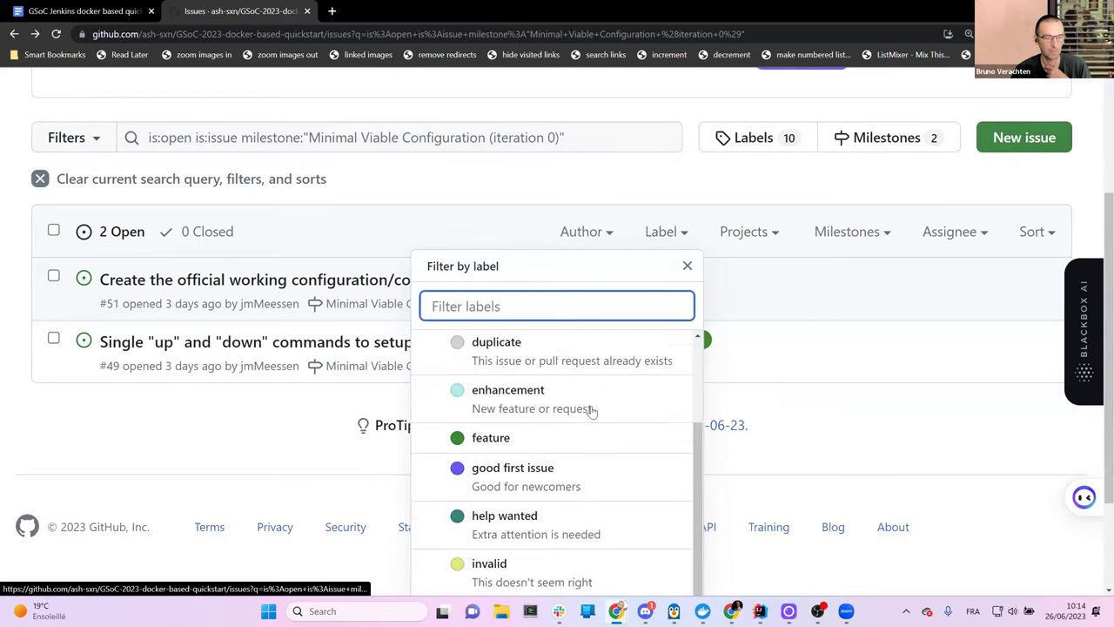
{"action": "scroll", "coordinate": [592, 412], "scroll_direction": "down", "scroll_amount": 1}
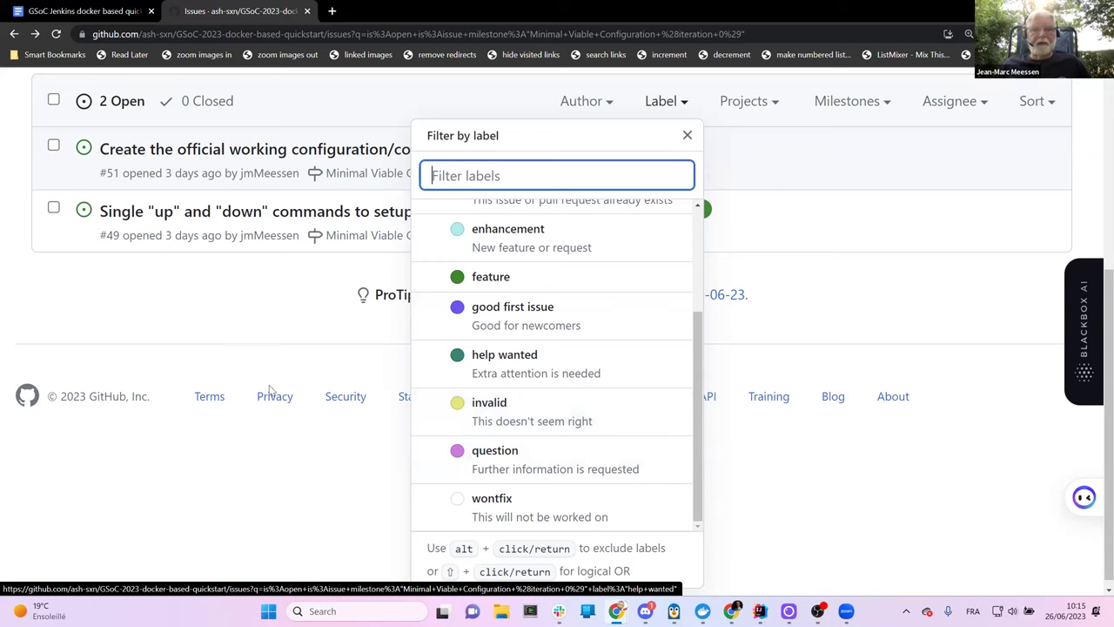
{"action": "left_click", "coordinate": [248, 472]}
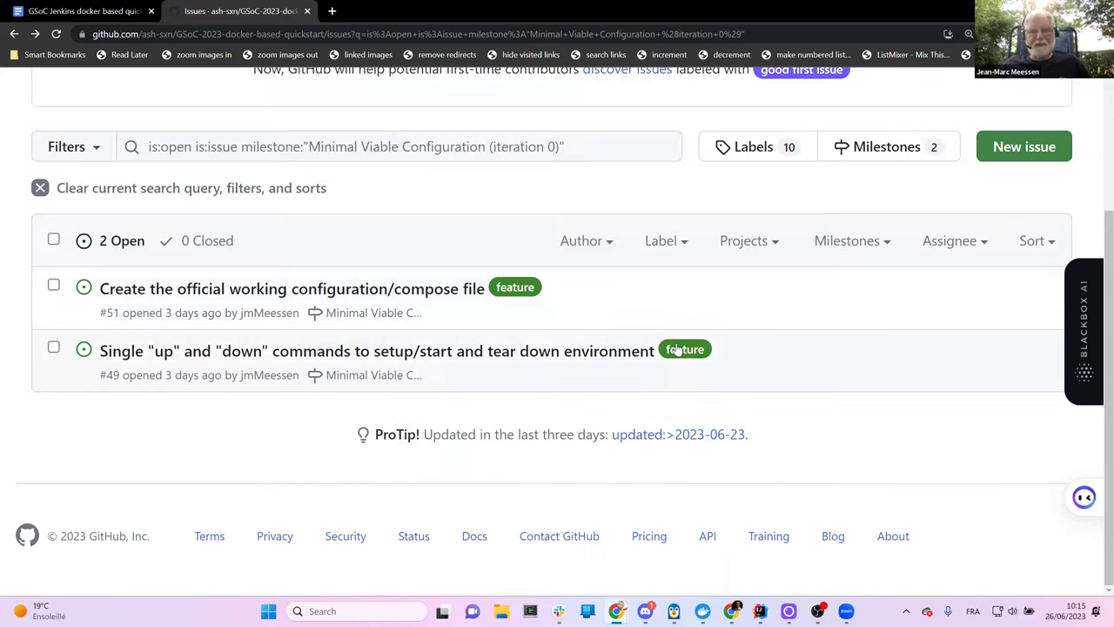
{"action": "left_click", "coordinate": [890, 248]}
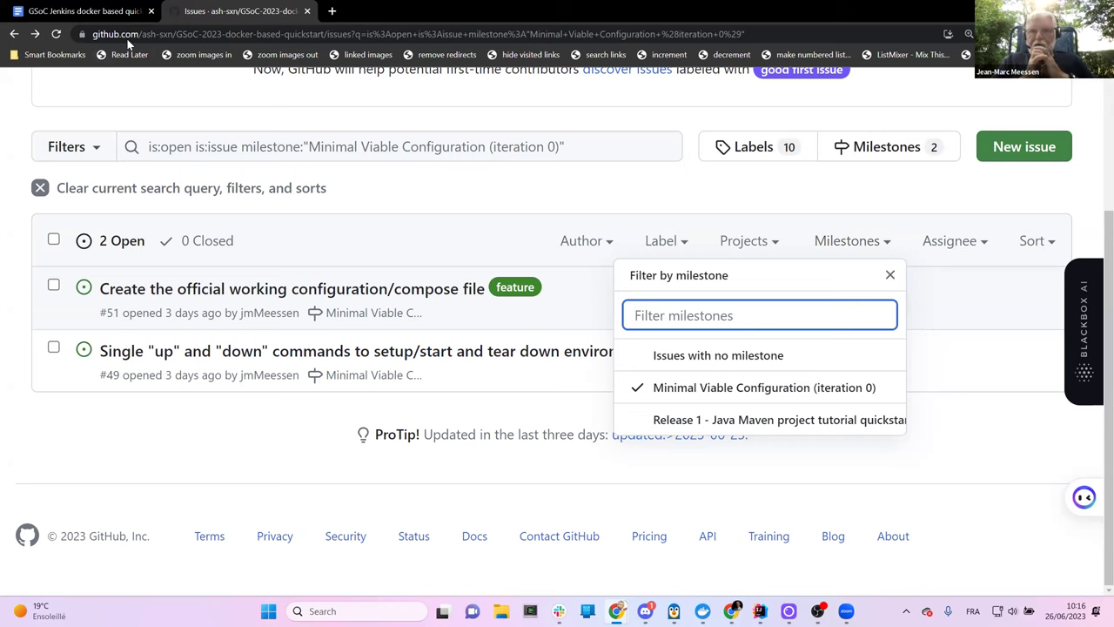
Step: Switch to the GSoC Jenkins meeting notes in Google Docs and find the mid-term presentation bullets on previous years' presentations
{"action": "left_click", "coordinate": [90, 11]}
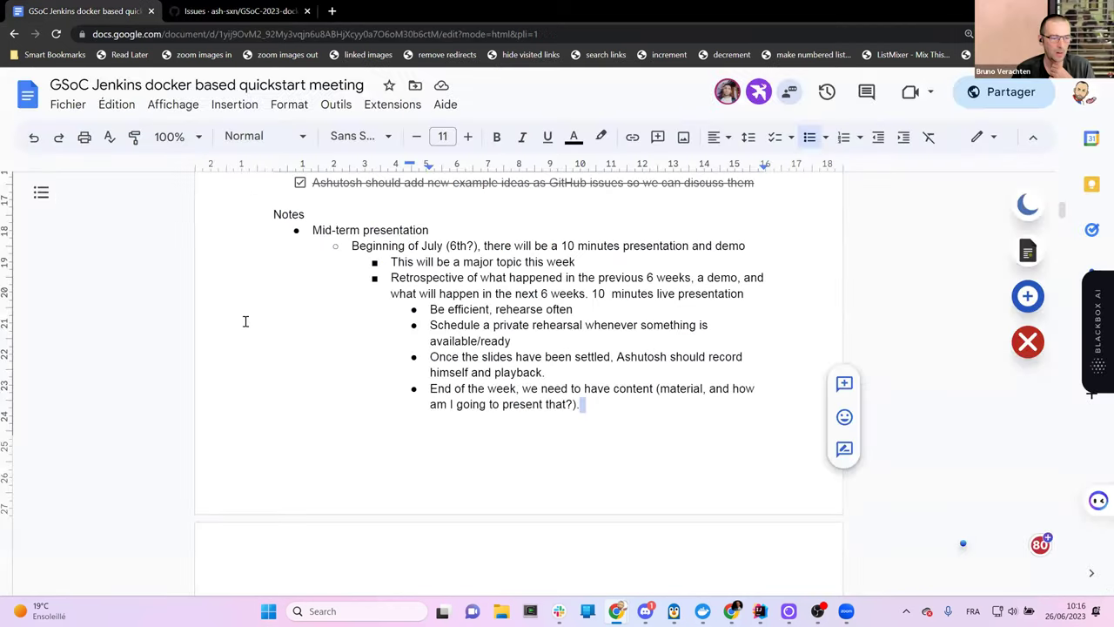
{"action": "scroll", "coordinate": [356, 351], "scroll_direction": "down", "scroll_amount": 1}
{"action": "scroll", "coordinate": [366, 348], "scroll_direction": "up", "scroll_amount": 1}
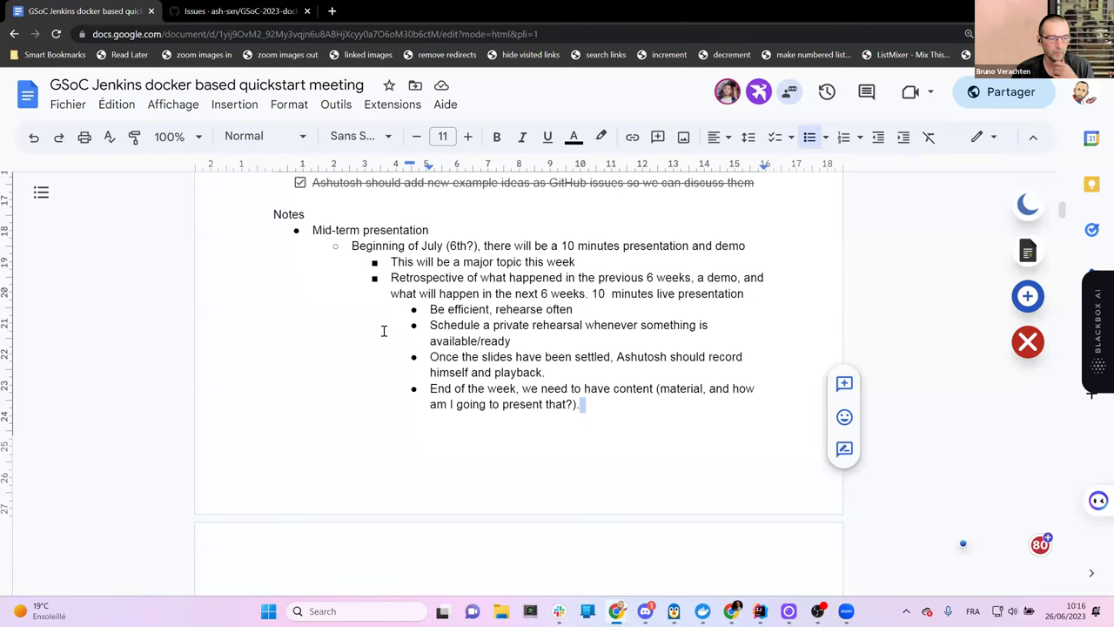
{"action": "scroll", "coordinate": [383, 330], "scroll_direction": "down", "scroll_amount": 2}
{"action": "scroll", "coordinate": [383, 330], "scroll_direction": "down", "scroll_amount": 2}
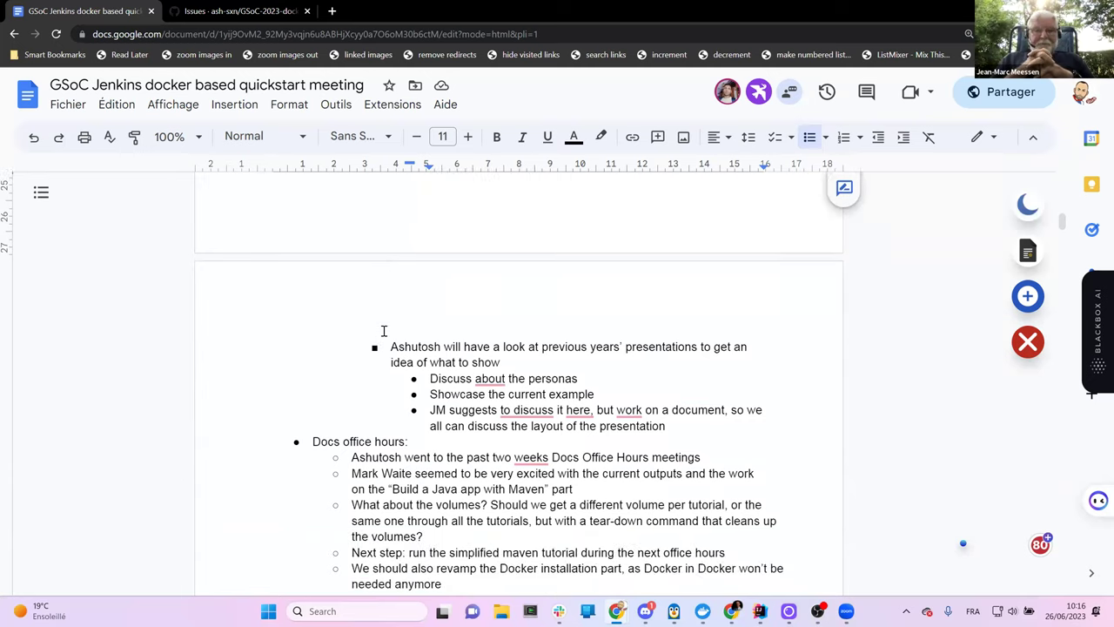
{"action": "scroll", "coordinate": [383, 331], "scroll_direction": "down", "scroll_amount": 1}
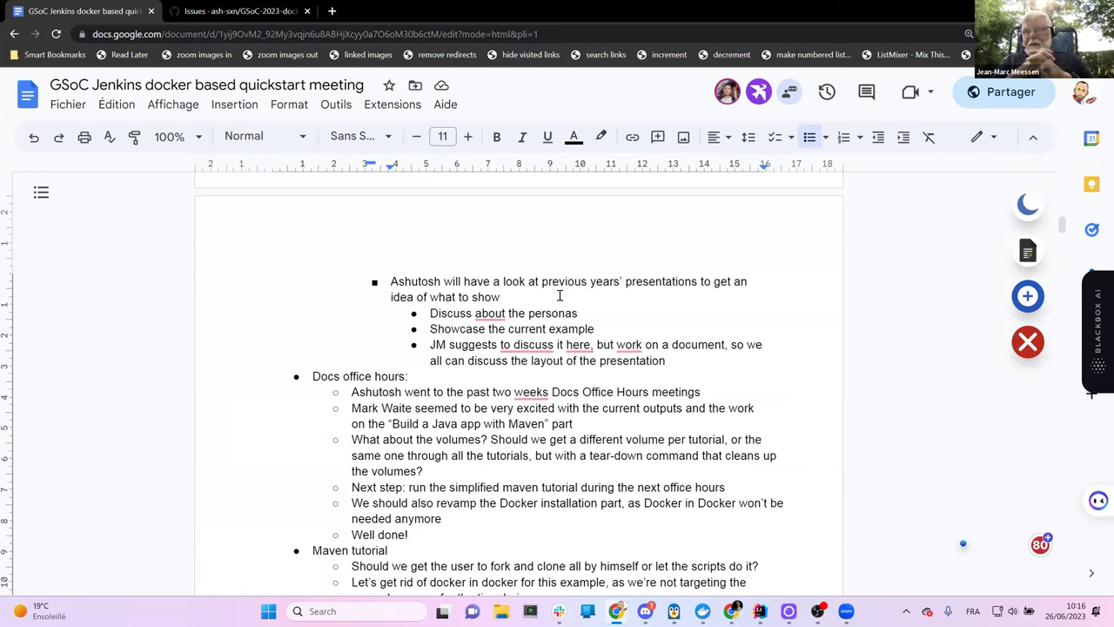
Step: Delete the bullets about previous years' presentations and "Discuss about the personas", and outdent "Showcase the current example" one level
{"action": "left_click", "coordinate": [443, 282]}
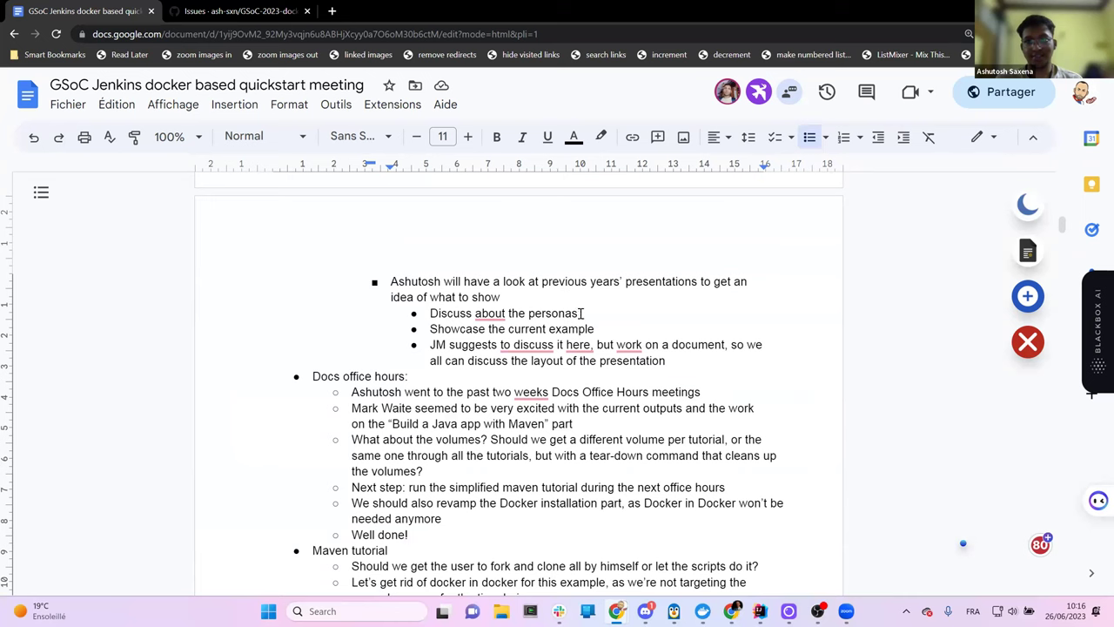
{"action": "left_click", "coordinate": [597, 310], "text": "shift"}
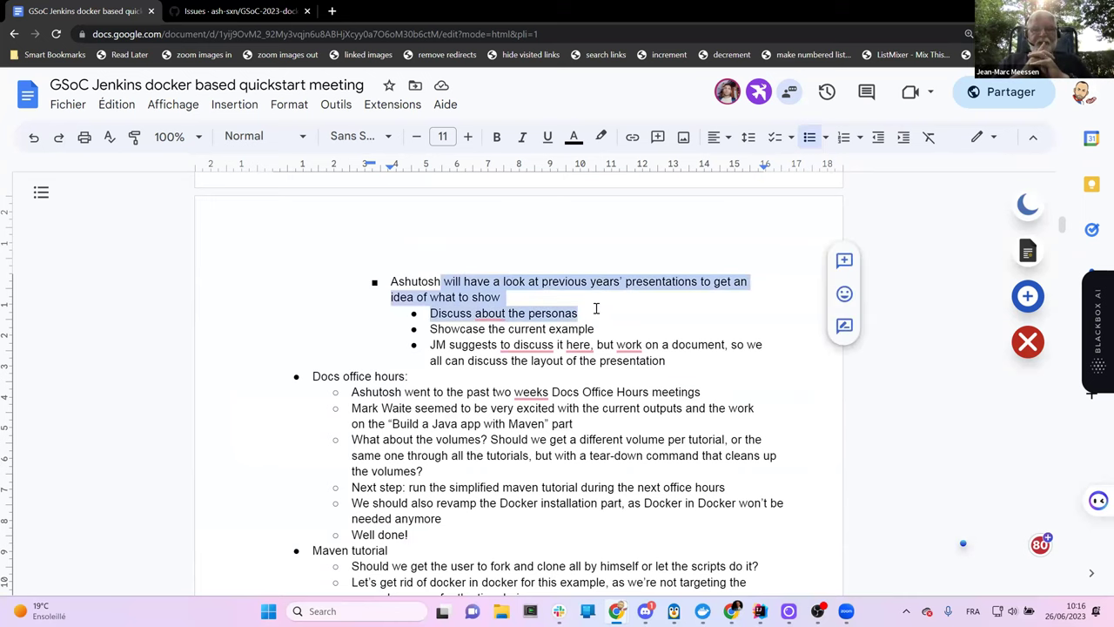
{"action": "key", "text": "BackSpace"}
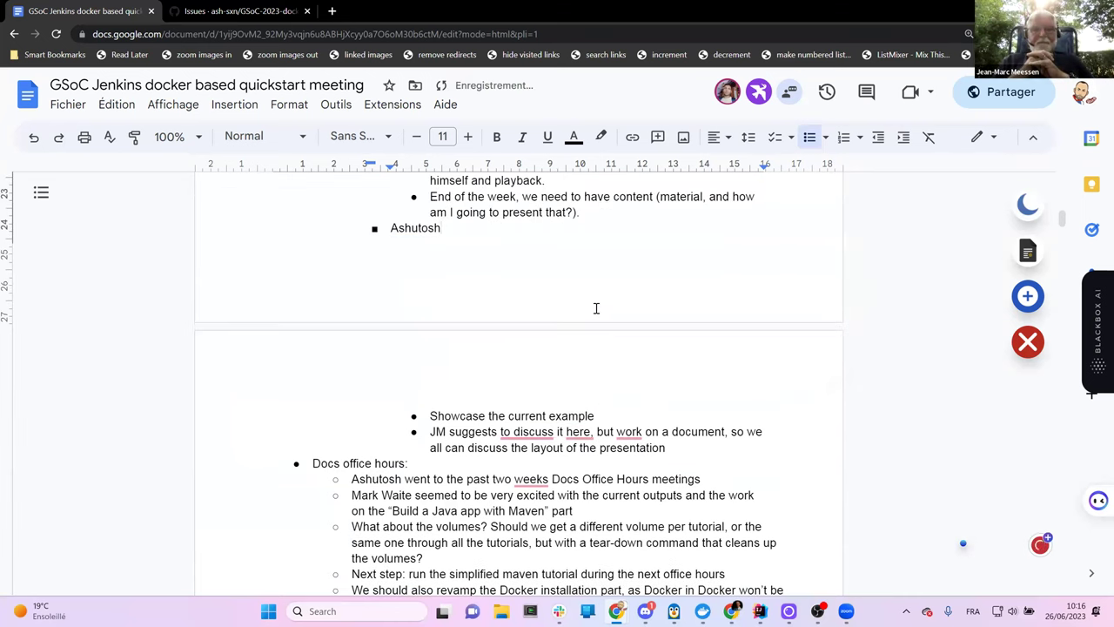
{"action": "key", "text": "shift+Home"}
{"action": "key", "text": "BackSpace"}
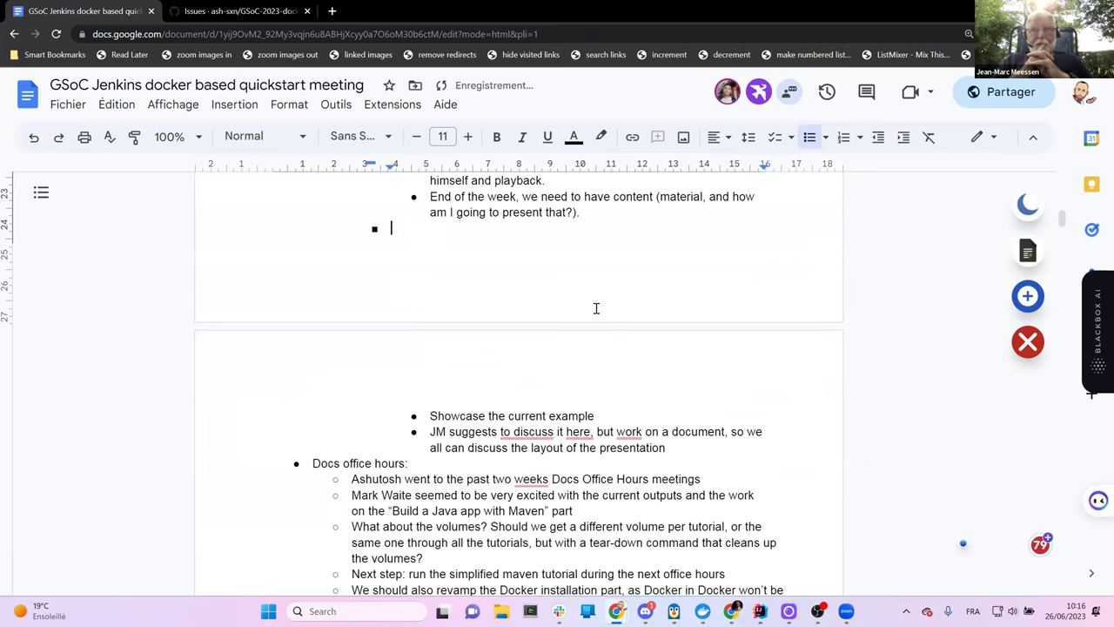
{"action": "key", "text": "Delete"}
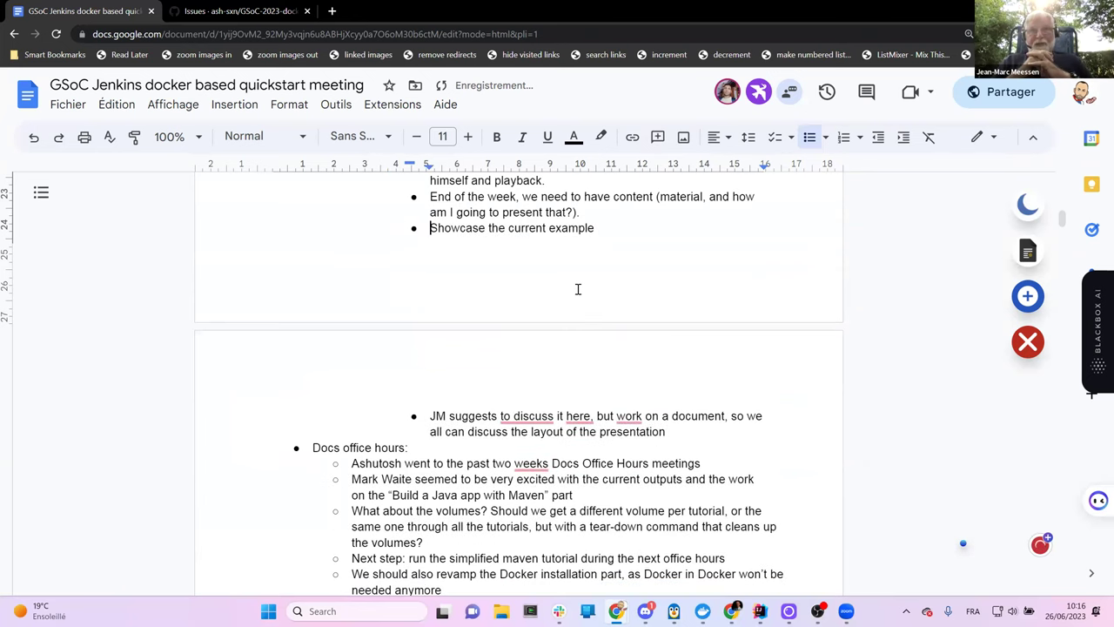
{"action": "key", "text": "shift+Tab"}
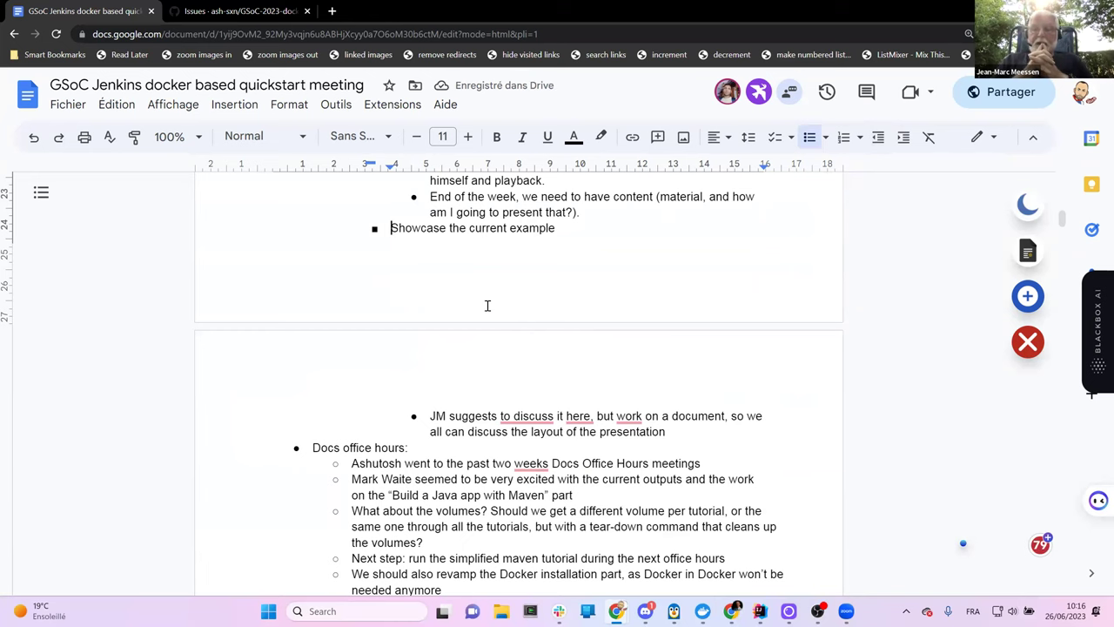
Step: Accept the grammar corrections "discussing" and "working" in the presentation layout bullet and "weeks'" in the first Docs office hours bullet
{"action": "key", "text": "ctrl+plus"}
{"action": "key", "text": "ctrl+plus"}
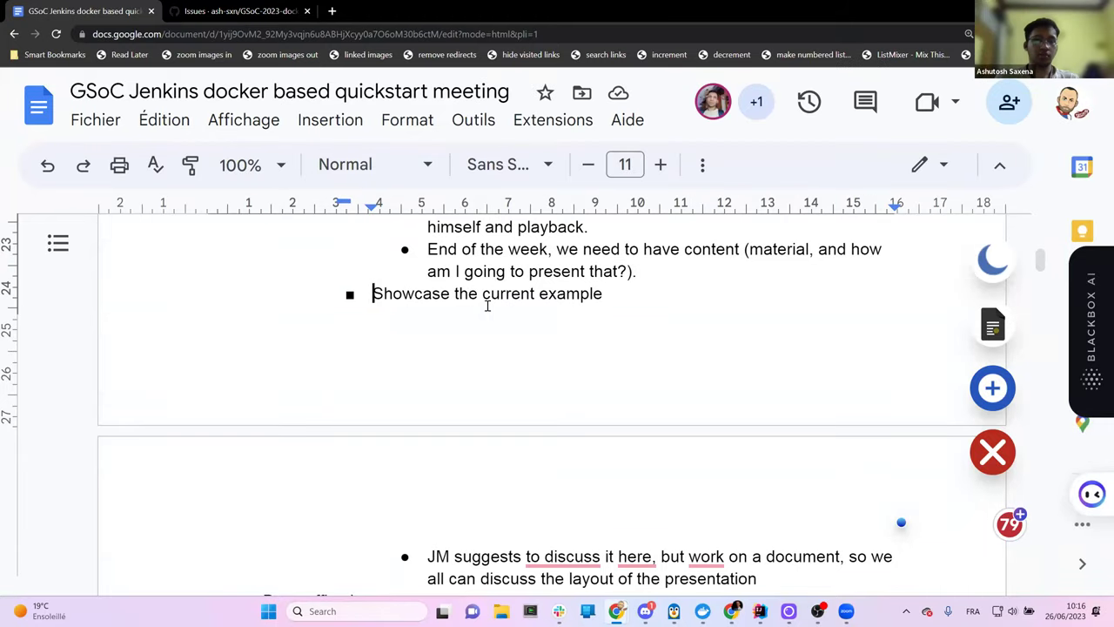
{"action": "scroll", "coordinate": [487, 306], "scroll_direction": "down", "scroll_amount": 1}
{"action": "mouse_move", "coordinate": [557, 492]}
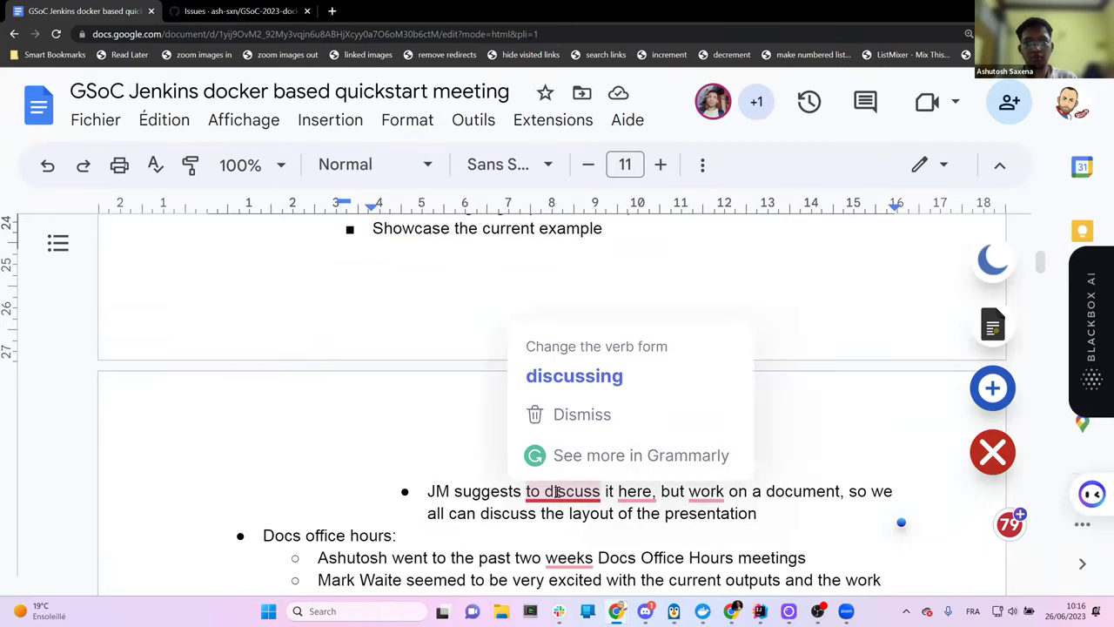
{"action": "left_click", "coordinate": [572, 391]}
{"action": "mouse_move", "coordinate": [710, 492]}
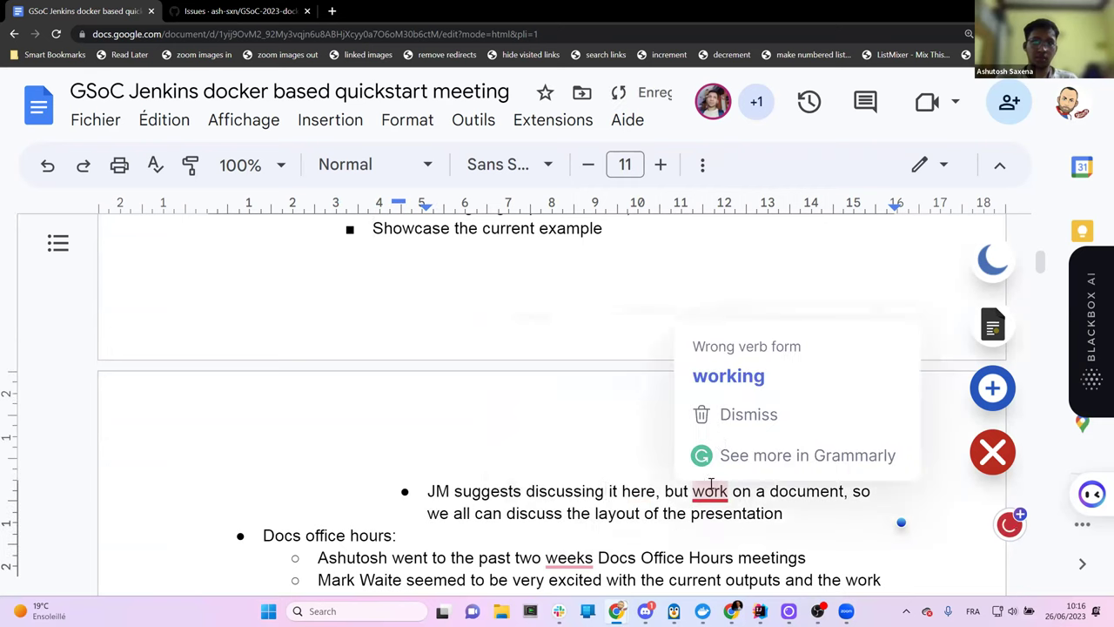
{"action": "left_click", "coordinate": [730, 377]}
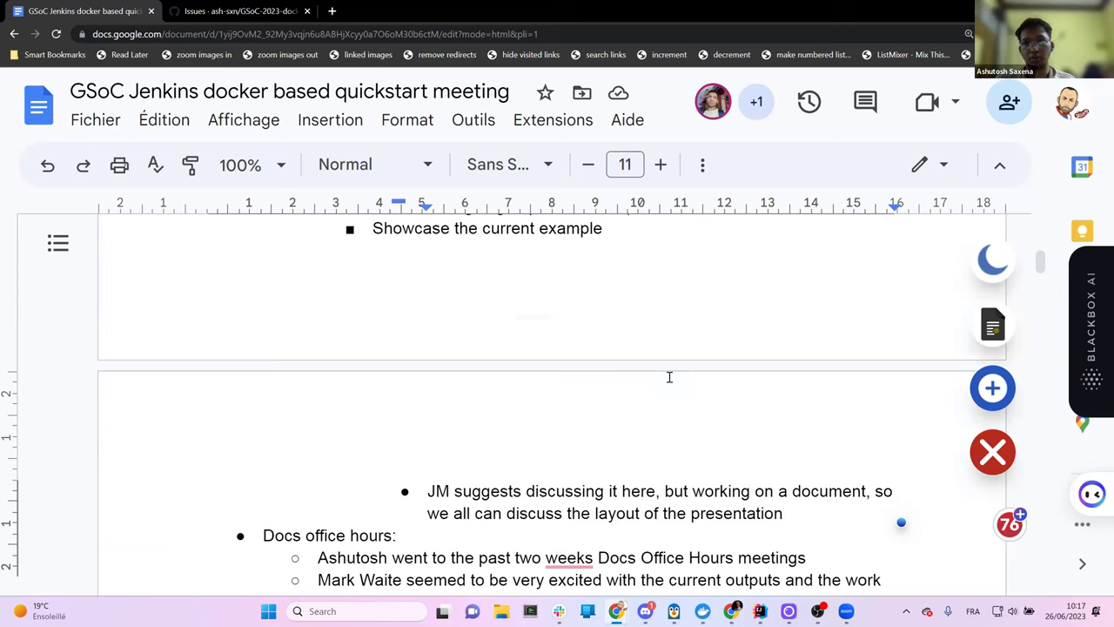
{"action": "mouse_move", "coordinate": [582, 557]}
{"action": "left_click", "coordinate": [597, 443]}
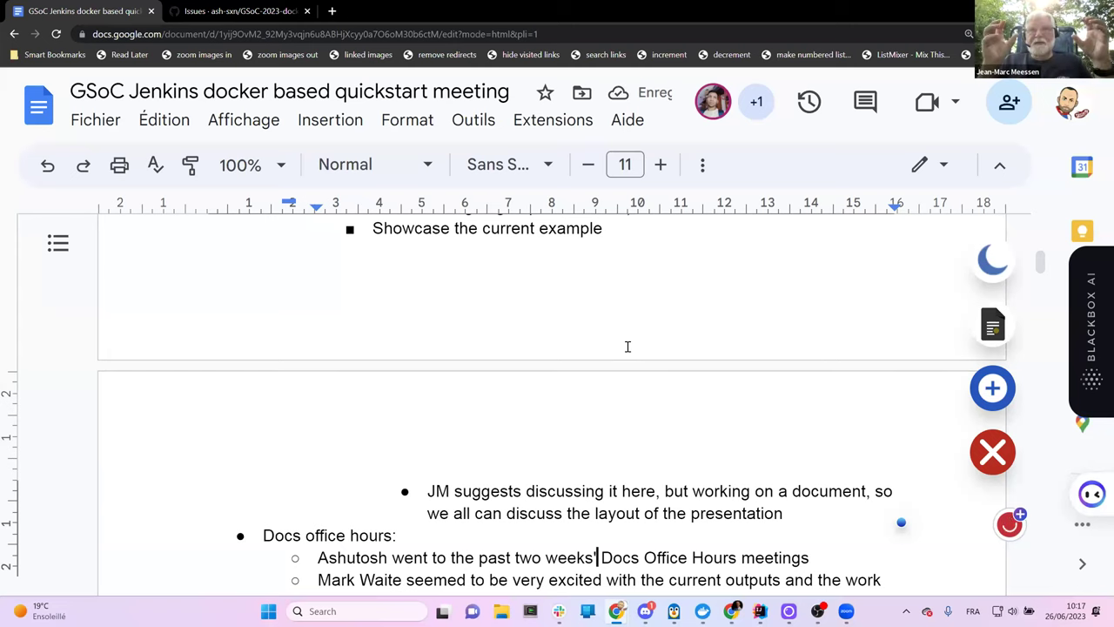
Step: Add a bullet after the presentation layout bullet reading "This week, we focus on content, raw material, make small notes, no slides."
{"action": "left_click", "coordinate": [792, 510]}
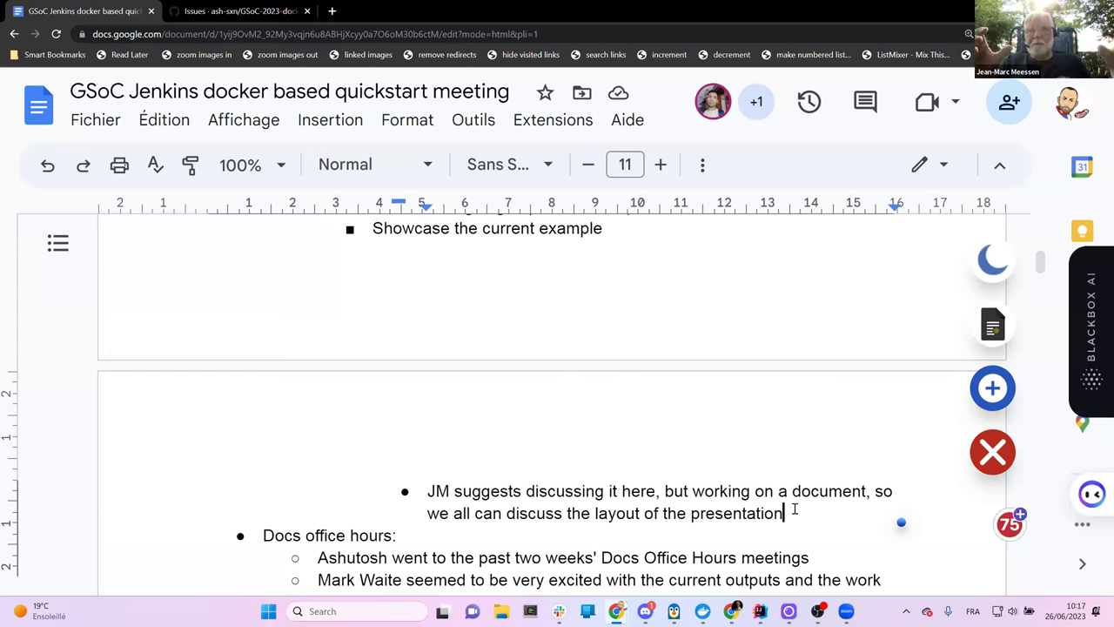
{"action": "key", "text": "Return"}
{"action": "type", "text": "This"}
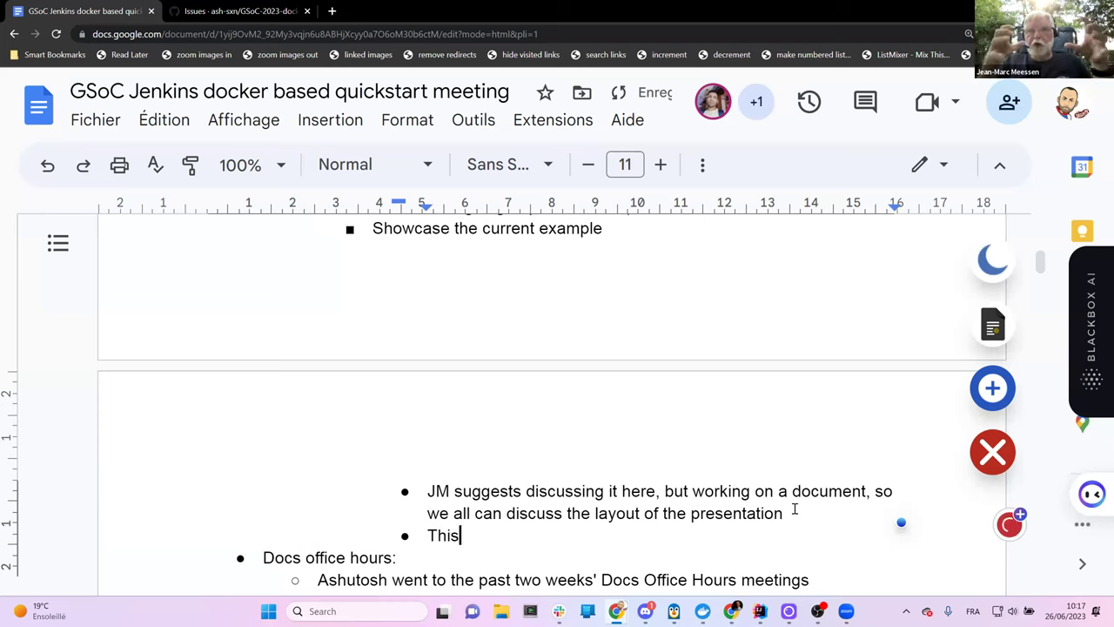
{"action": "type", "text": " week, we "}
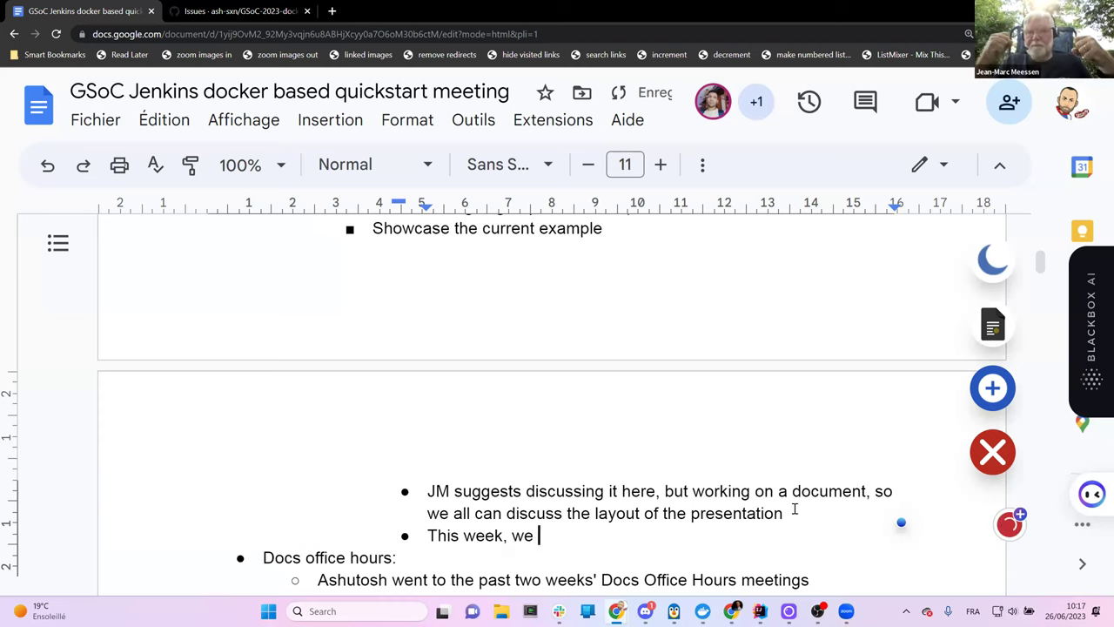
{"action": "type", "text": "focus on content"}
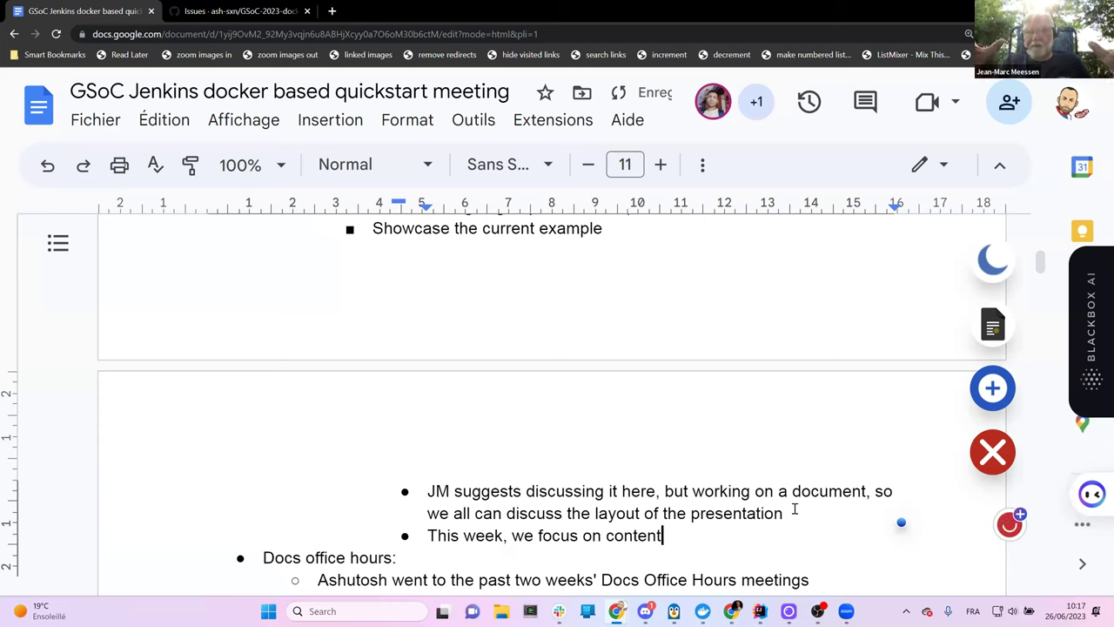
{"action": "type", "text": ", raw matr"}
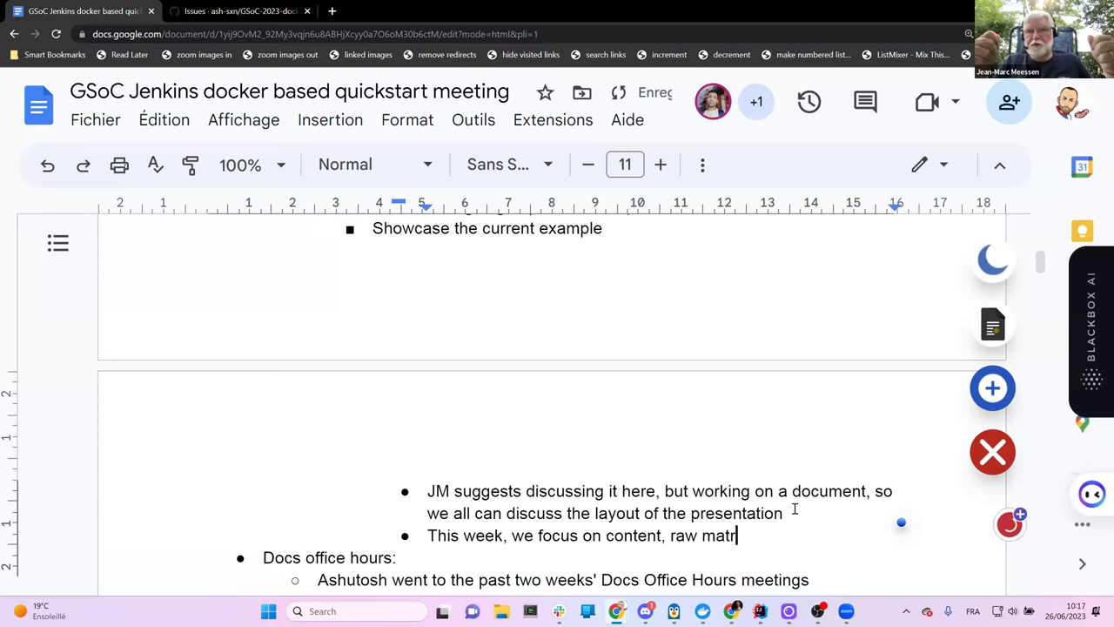
{"action": "key", "text": "BackSpace"}
{"action": "type", "text": "eria"}
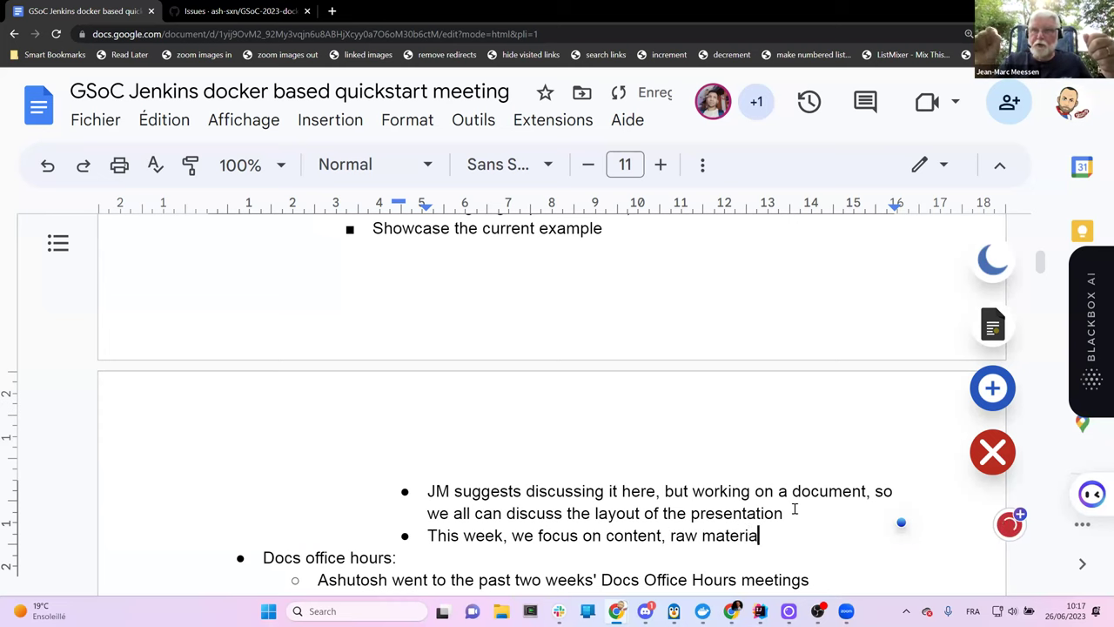
{"action": "type", "text": "l, make"}
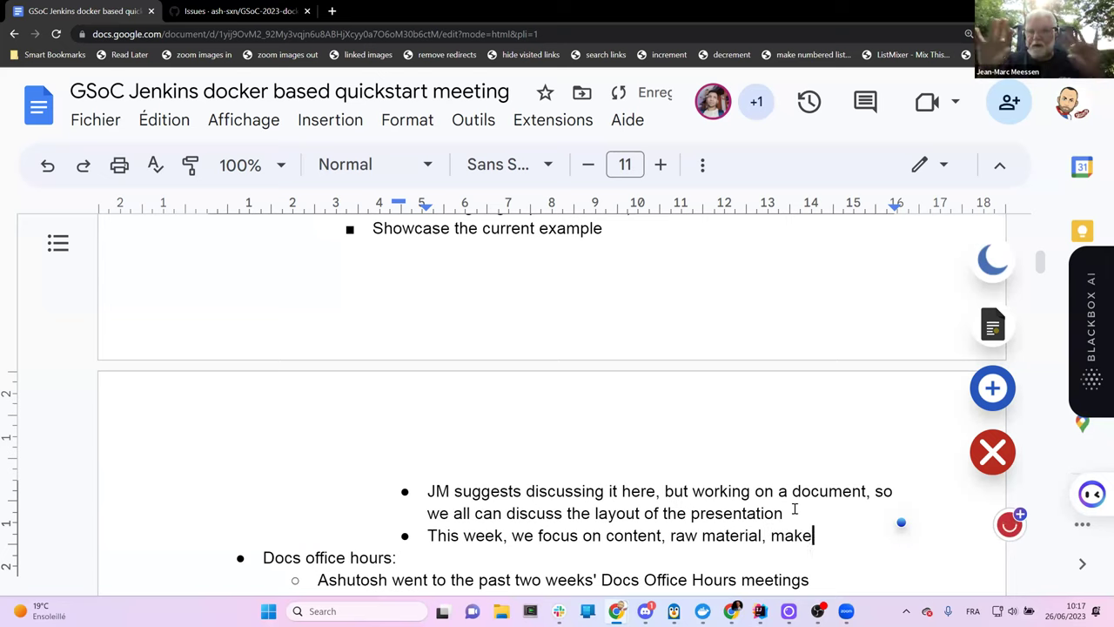
{"action": "type", "text": " small notes, n"}
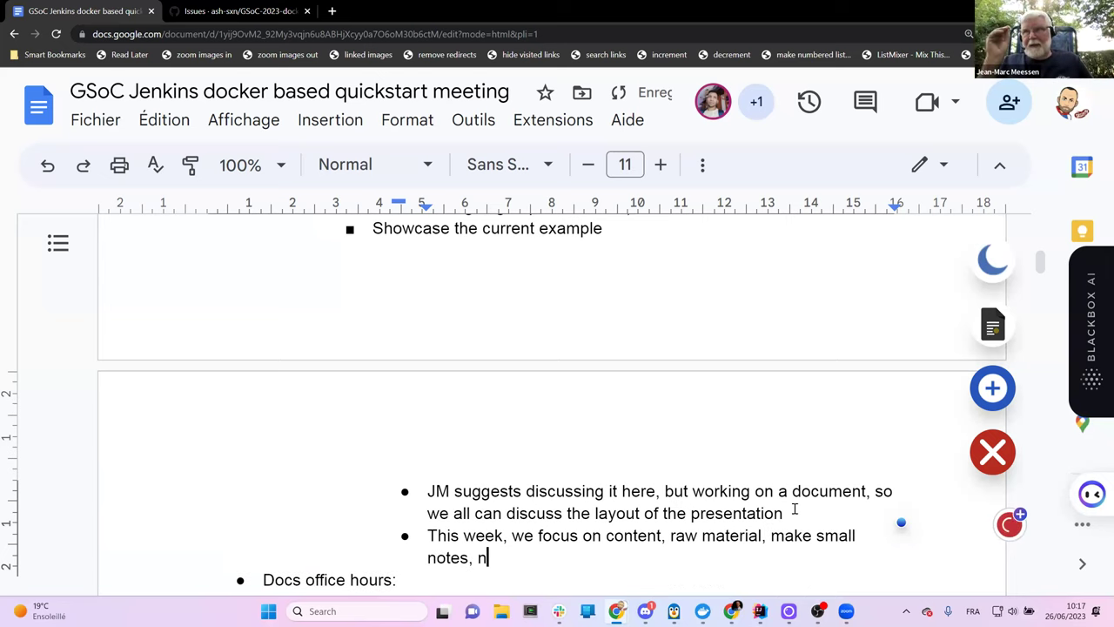
{"action": "type", "text": "o slides."}
Step: Add another bullet at the same level reading "Friday, get the fingers off the keyboard"
{"action": "key", "text": "Return"}
{"action": "type", "text": "Friday, get the fingers off the keyo"}
{"action": "key", "text": "BackSpace"}
{"action": "type", "text": "board"}
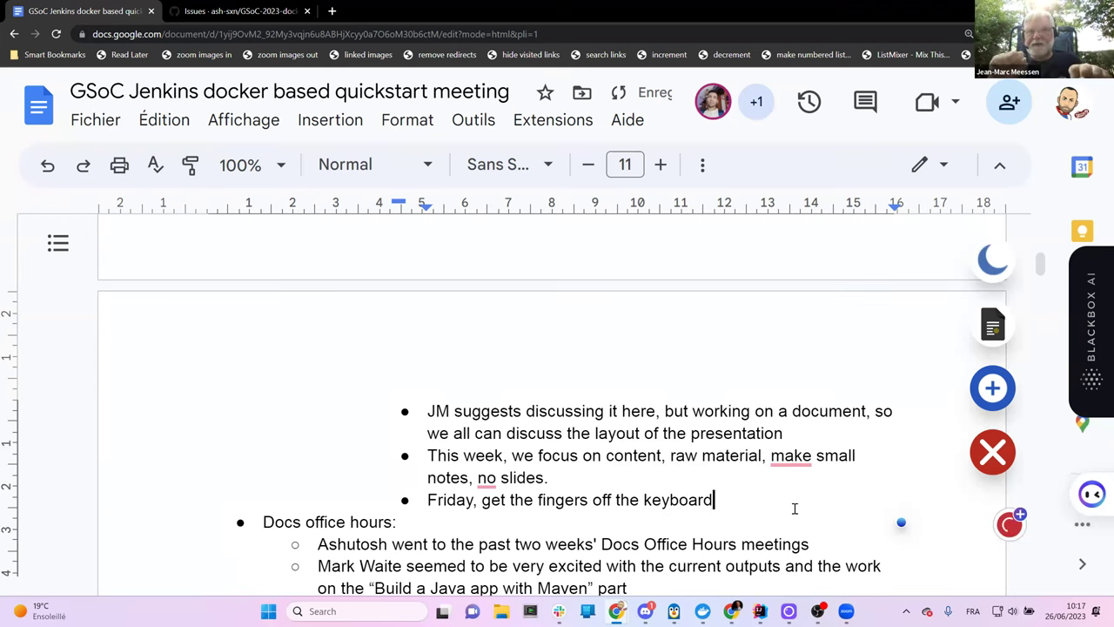
Step: Extend the "Friday, get the fingers off the keyboard" bullet with ", and then 4 days left to do the actual presentation"
{"action": "type", "text": ", and then 4 d"}
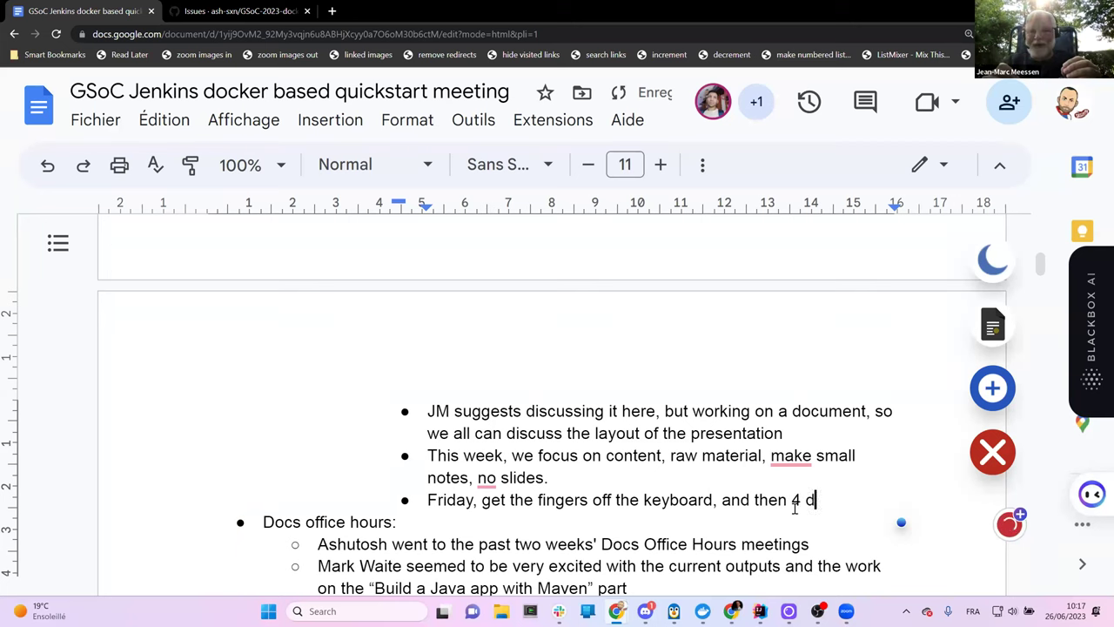
{"action": "type", "text": "ays left to do "}
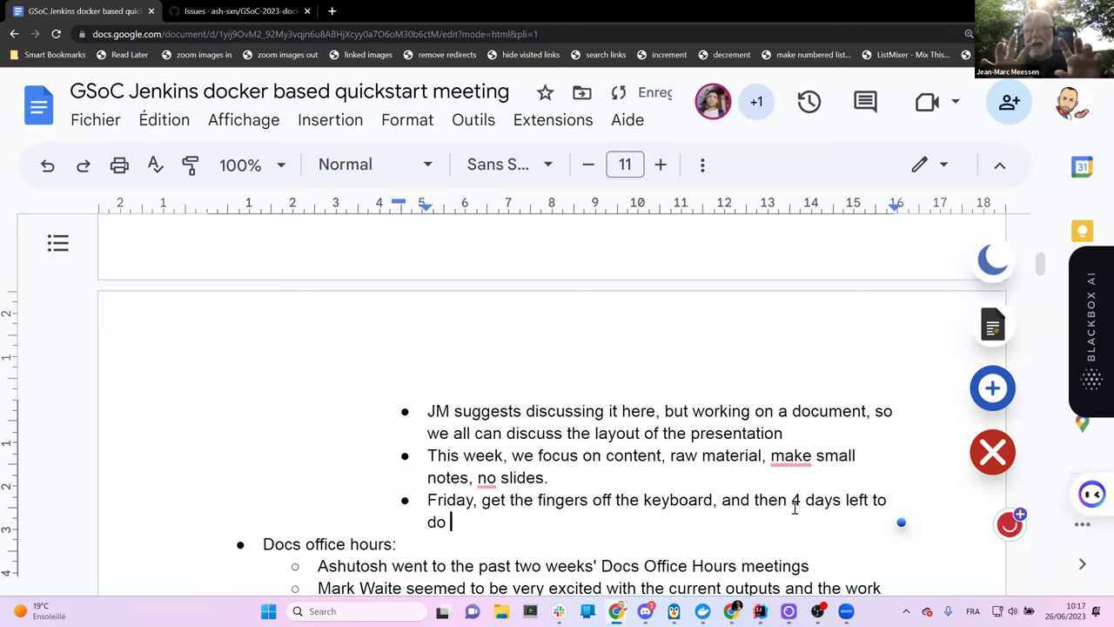
{"action": "type", "text": "the actual presentation"}
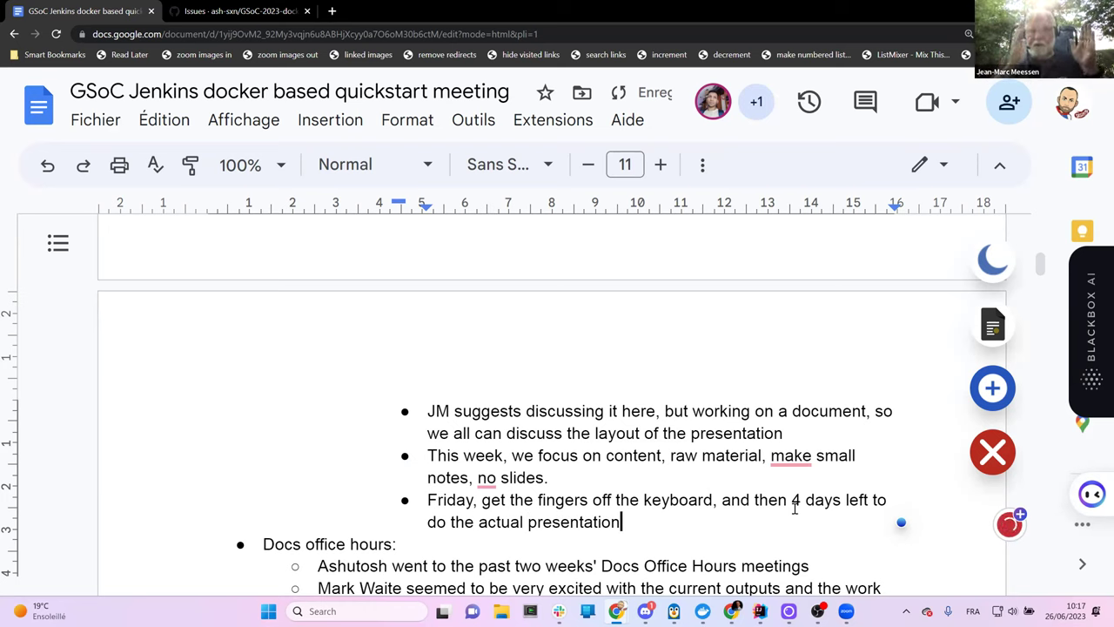
Step: Accept the grammar corrections "making" and "and no" in the "This week" bullet, and return to the end of the "Friday" bullet
{"action": "mouse_move", "coordinate": [802, 461]}
{"action": "left_click", "coordinate": [809, 343]}
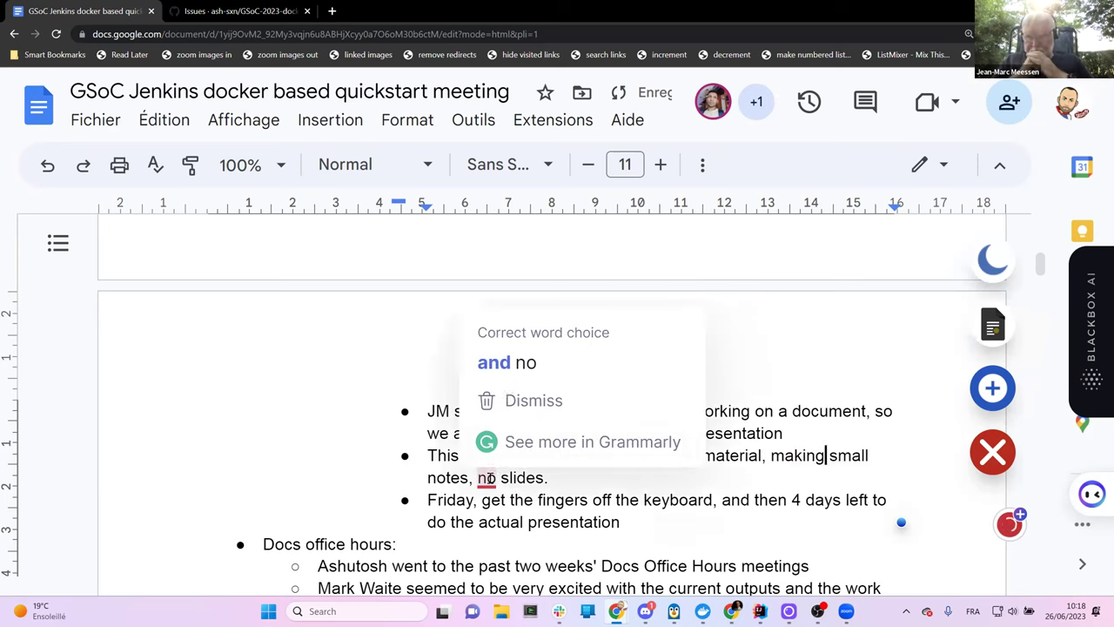
{"action": "left_click", "coordinate": [509, 363]}
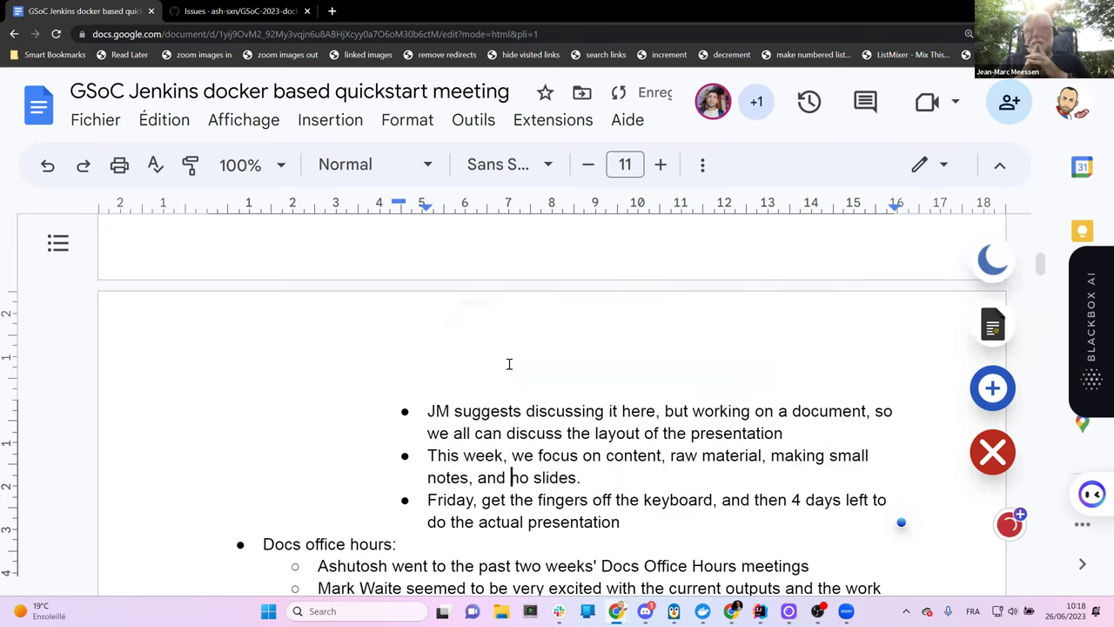
{"action": "left_click", "coordinate": [627, 522]}
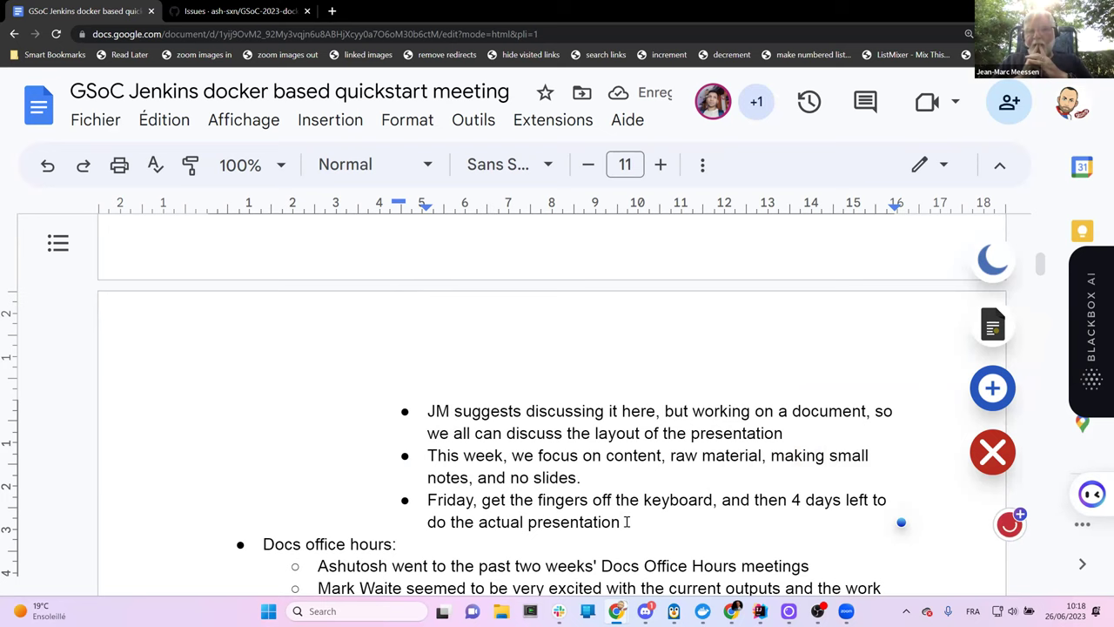